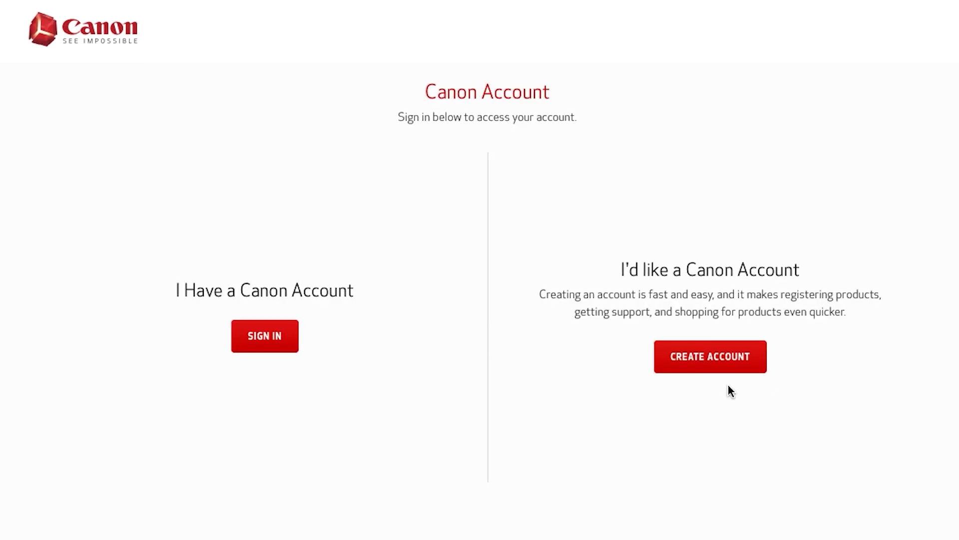
# Open the Create an Account registration form from the Canon Account page
pyautogui.click(725, 361)
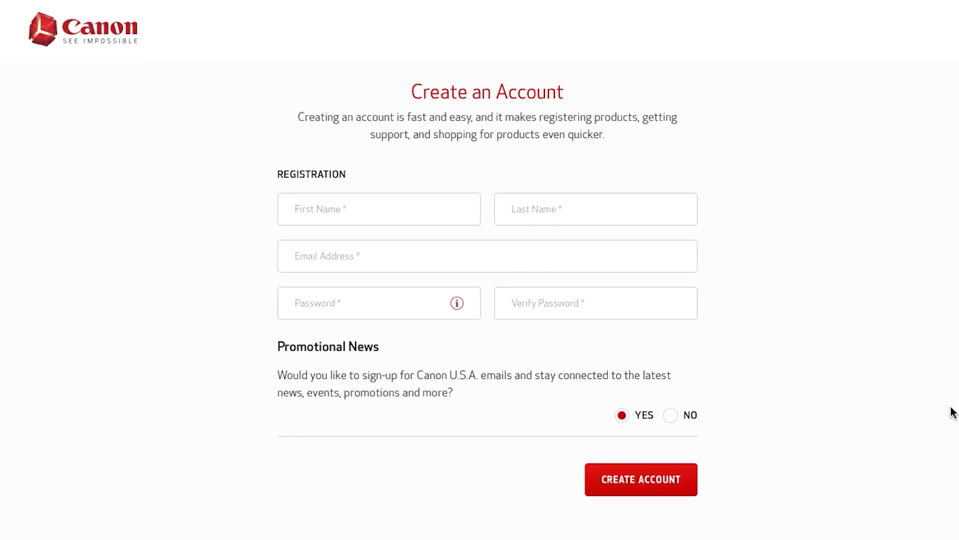
# Fill in the user's first and last name, e-mail address and password twice, then submit
pyautogui.click(415, 208)
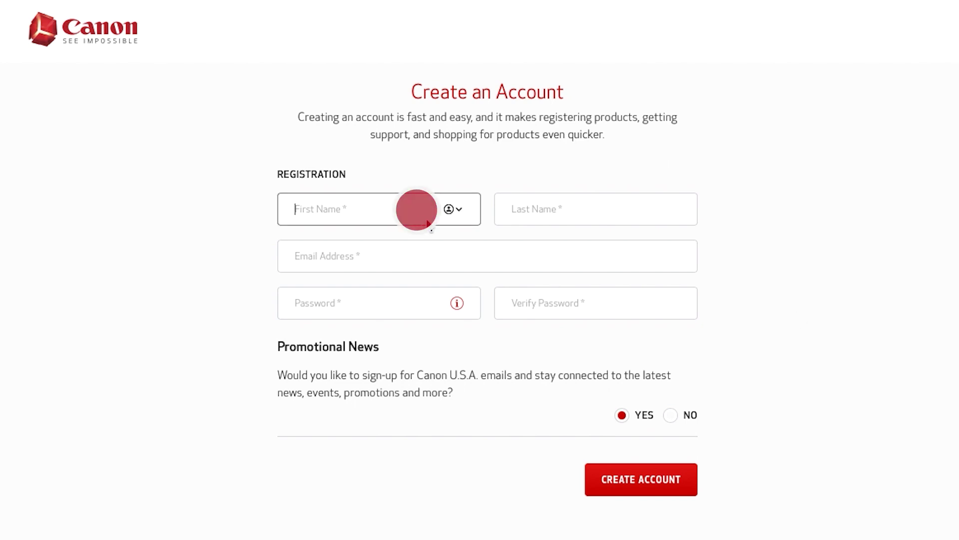
pyautogui.write('Joe')
pyautogui.click(612, 209)
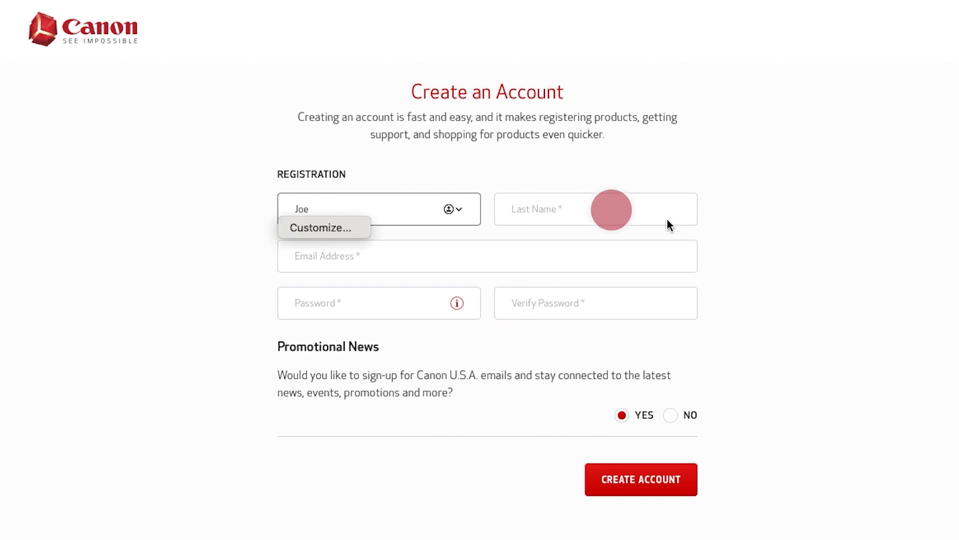
pyautogui.write('Canon')
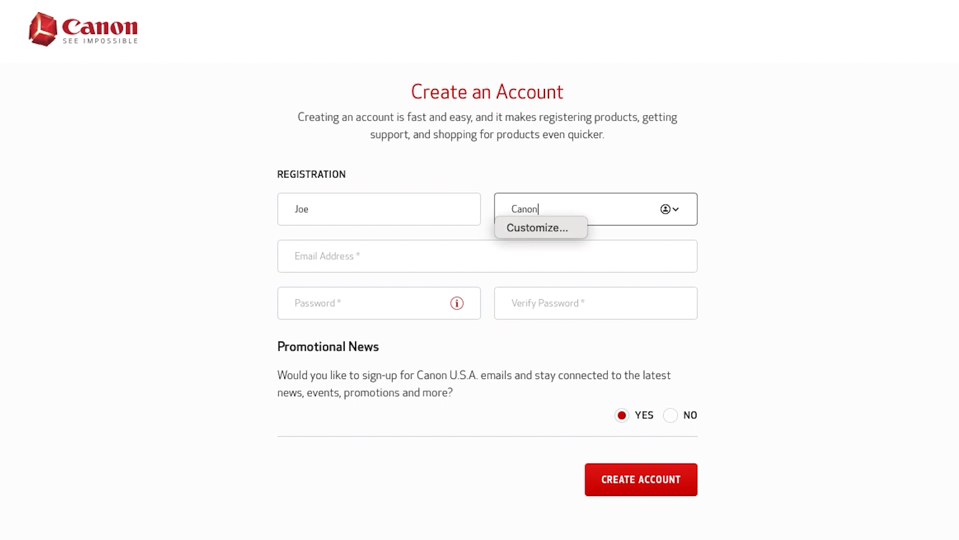
pyautogui.click(390, 254)
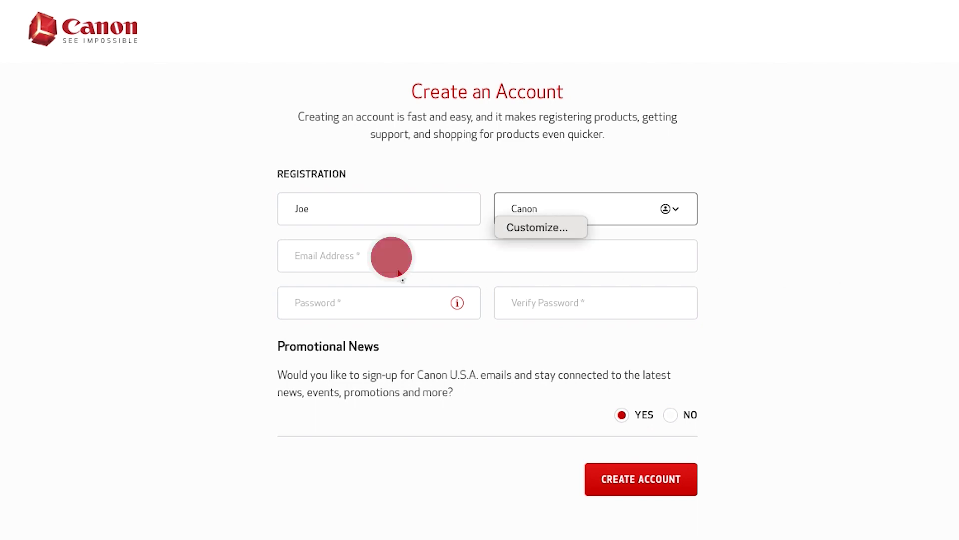
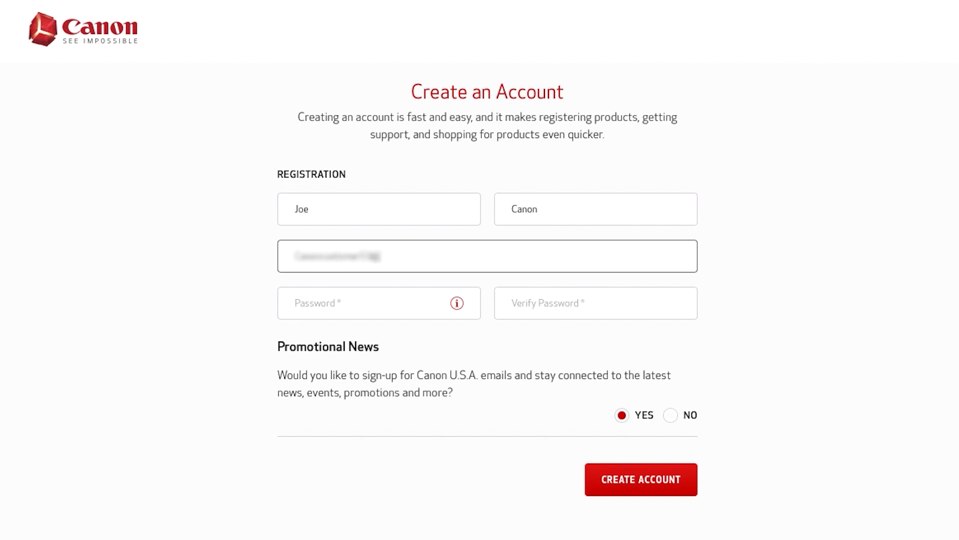
pyautogui.click(379, 301)
pyautogui.write('•••••••••••')
pyautogui.click(637, 303)
pyautogui.write('•••')
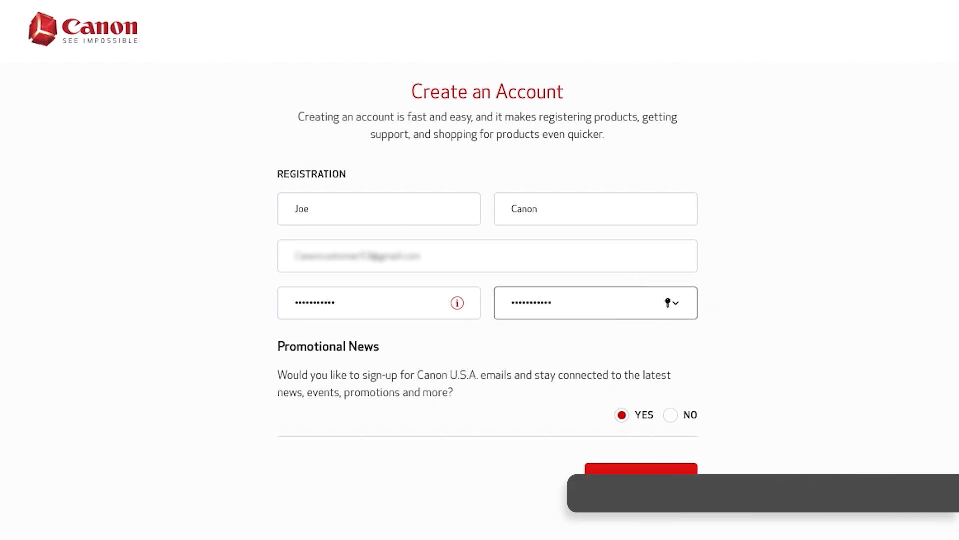
pyautogui.click(652, 479)
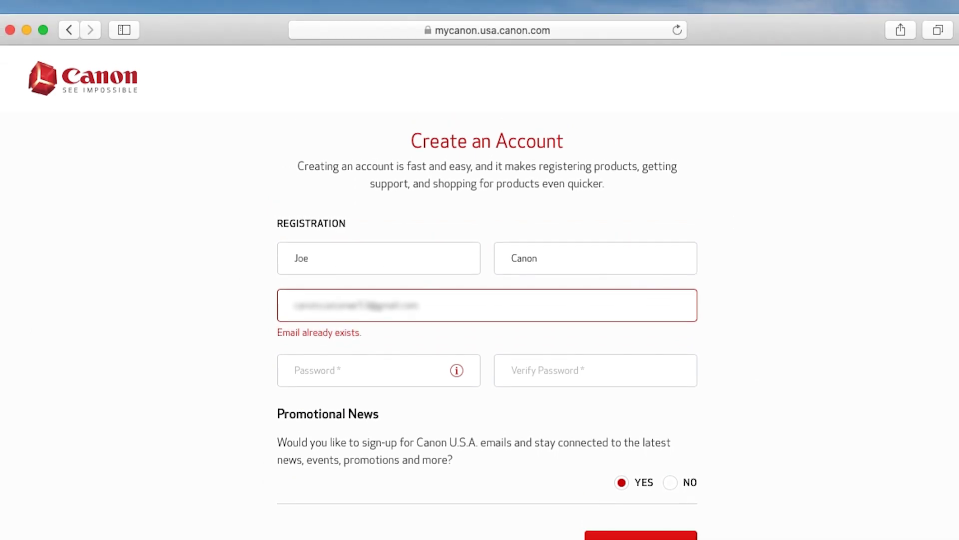
# Go to sign-in, choose Forgot your password, and send a reset email to the account's e-mail address
pyautogui.click(70, 26)
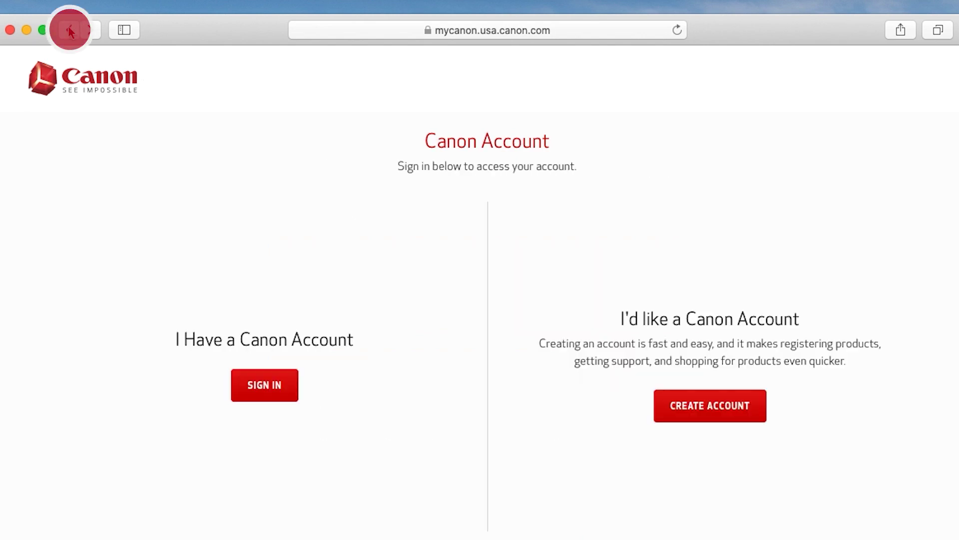
pyautogui.click(264, 335)
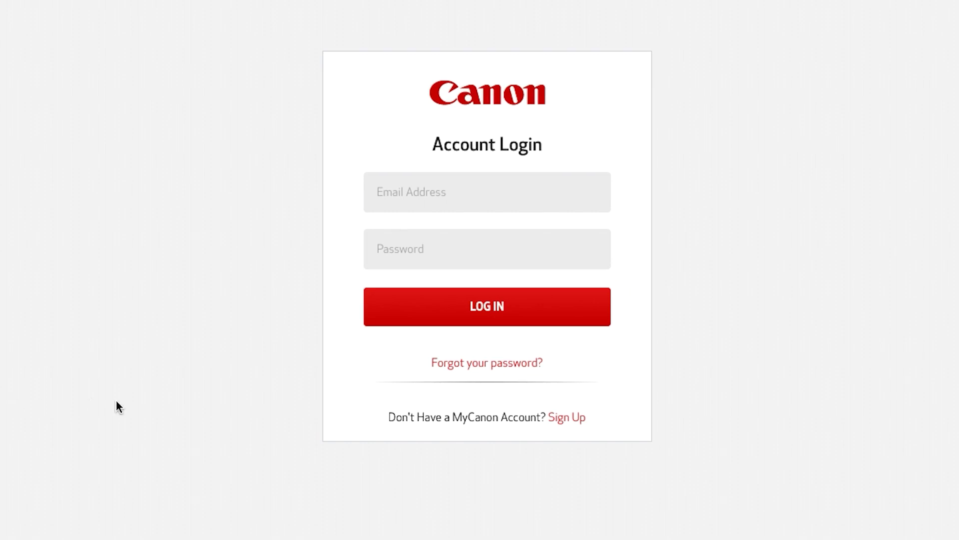
pyautogui.click(484, 364)
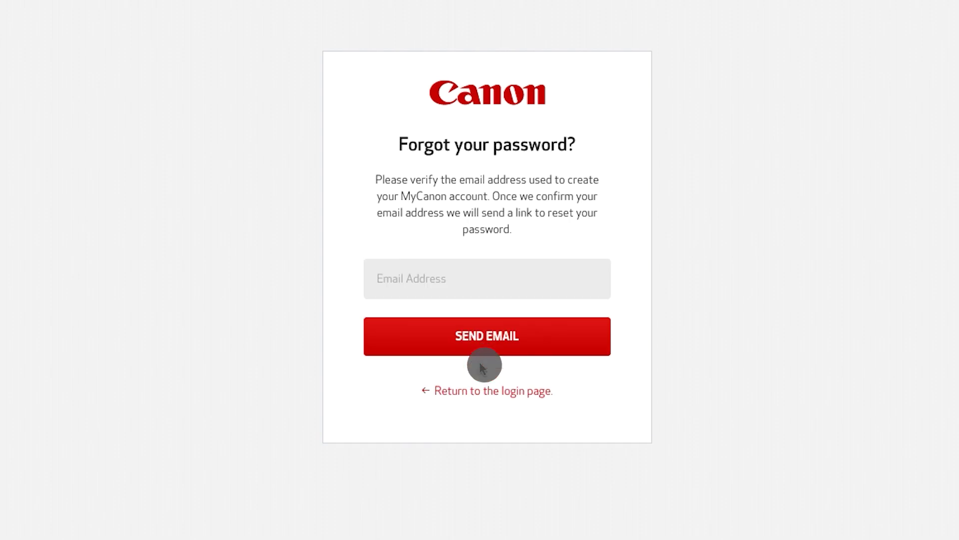
pyautogui.click(593, 279)
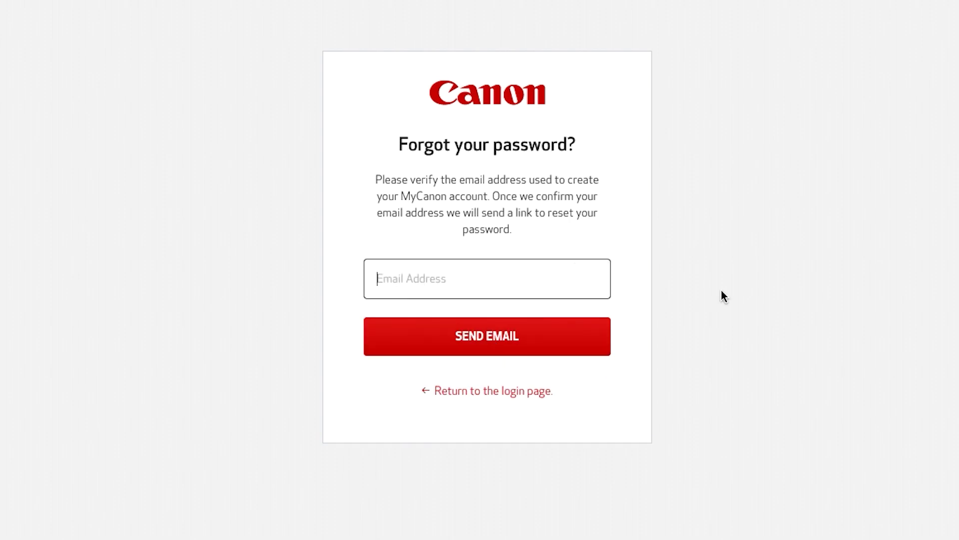
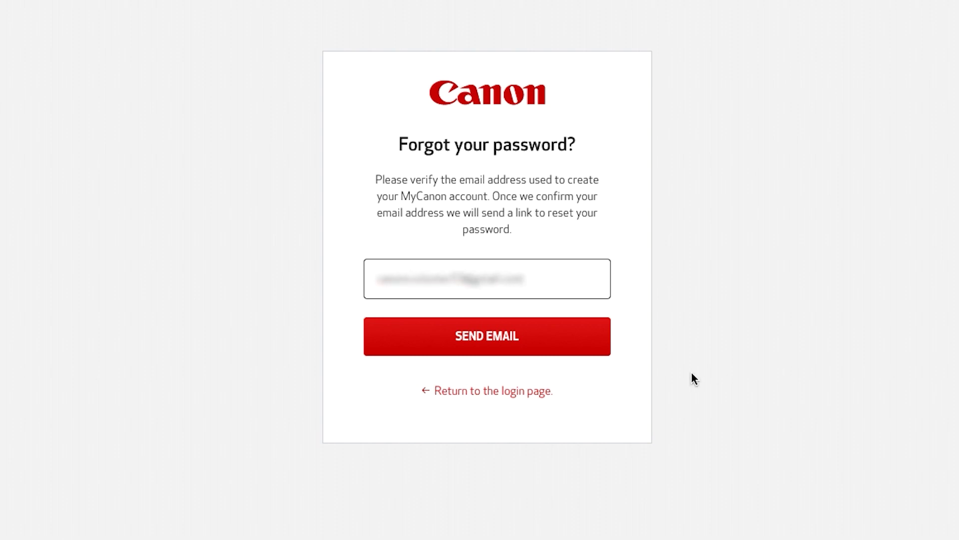
pyautogui.click(480, 336)
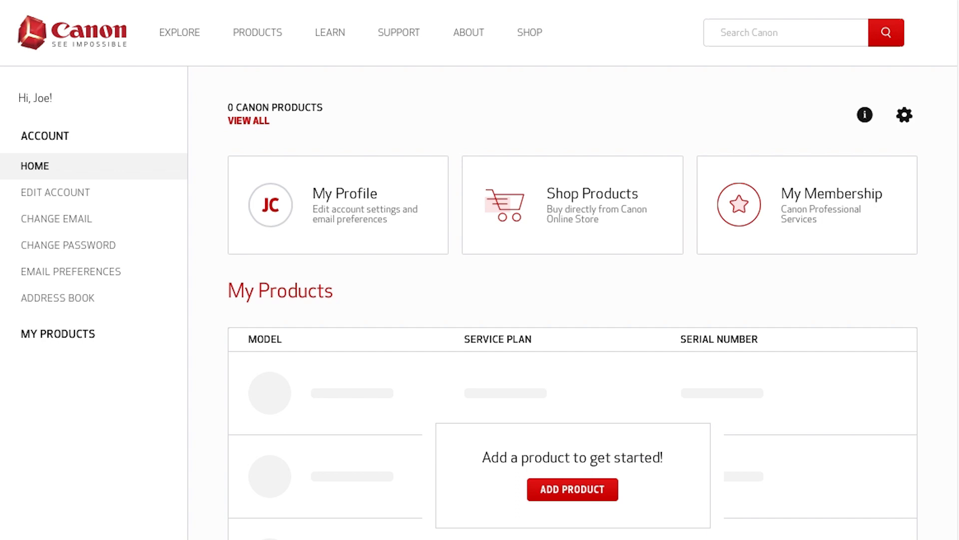
# Add a new product and pick PIXMA iP110 from the model-name matches
pyautogui.scroll(-3, 856, 520)
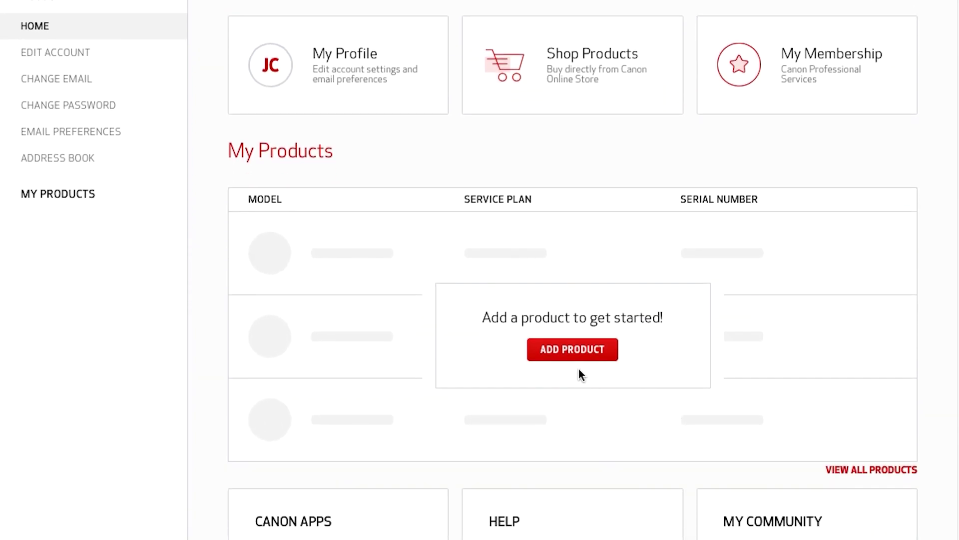
pyautogui.click(578, 348)
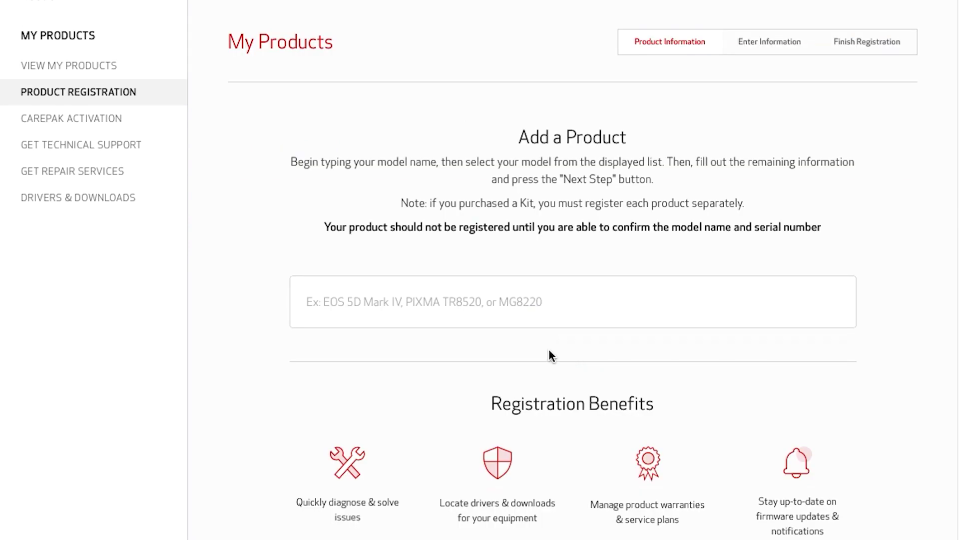
pyautogui.click(409, 303)
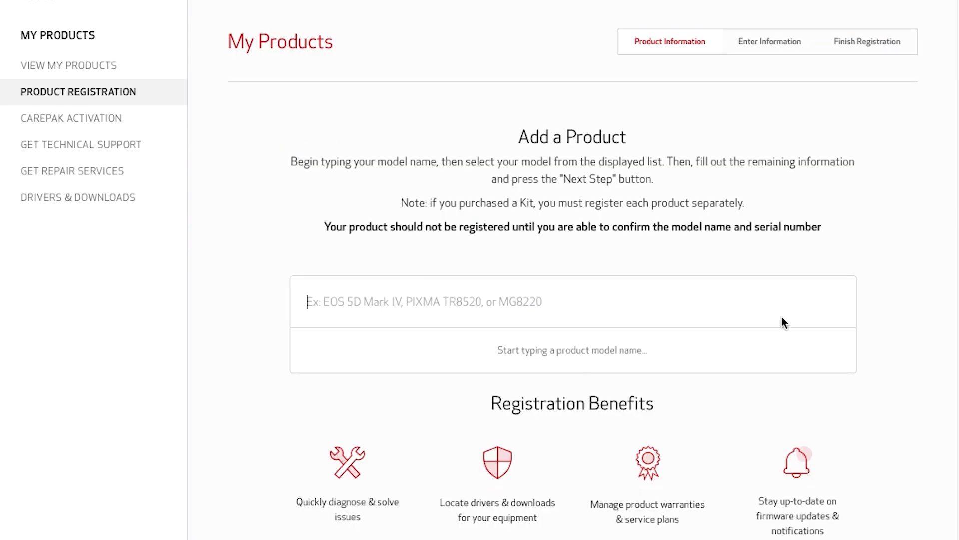
pyautogui.write('PIXMA iP')
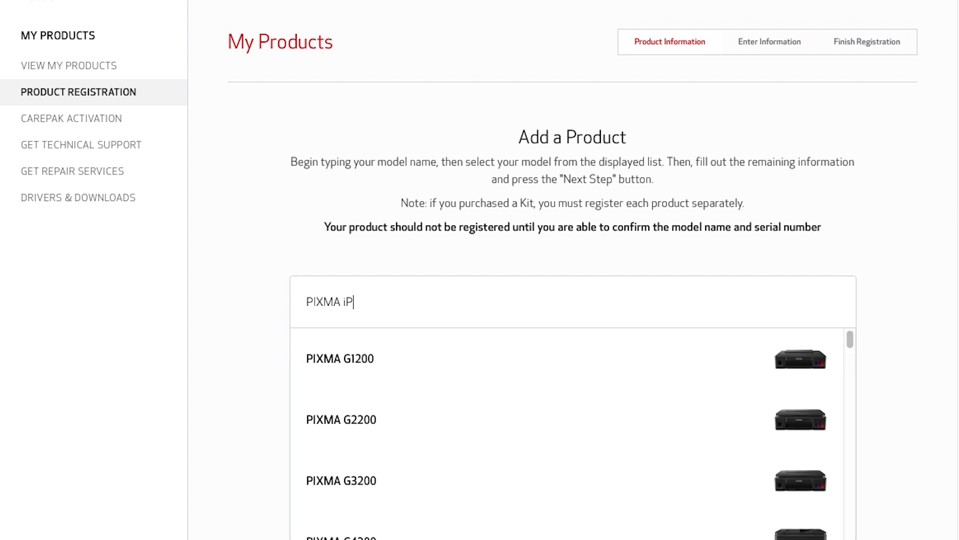
pyautogui.write('110')
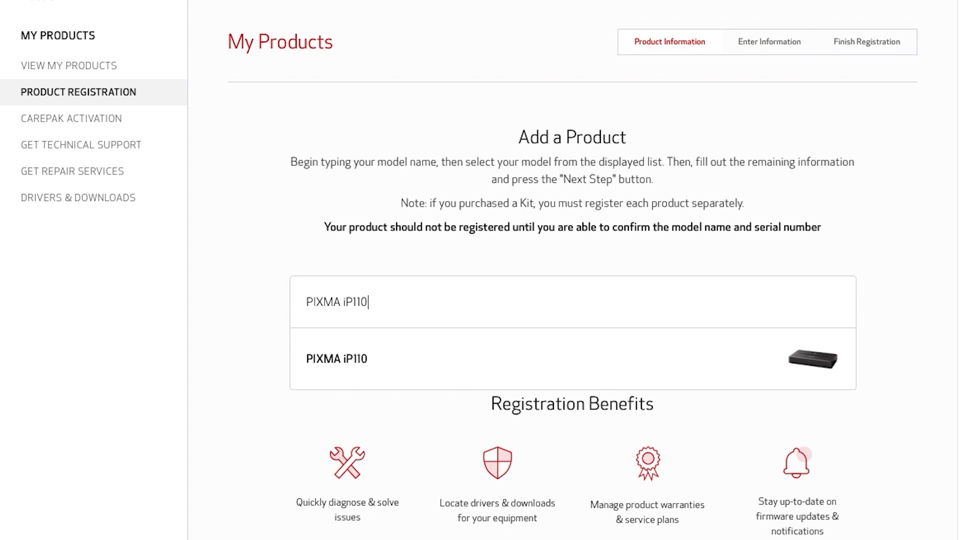
pyautogui.click(335, 364)
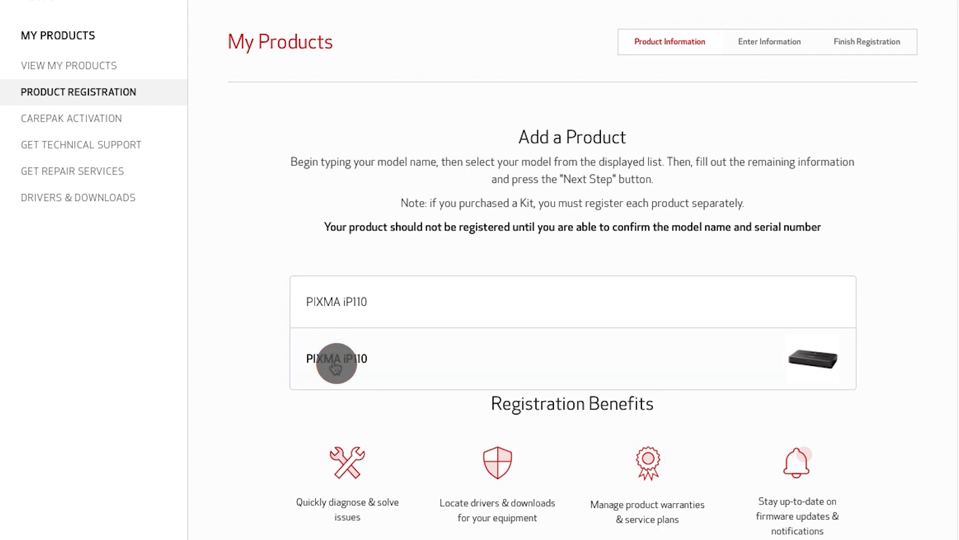
# Enter the printer's serial number, purchase date April 7, 2020, and website 'Canon Online Store'
pyautogui.scroll(-3, 788, 343)
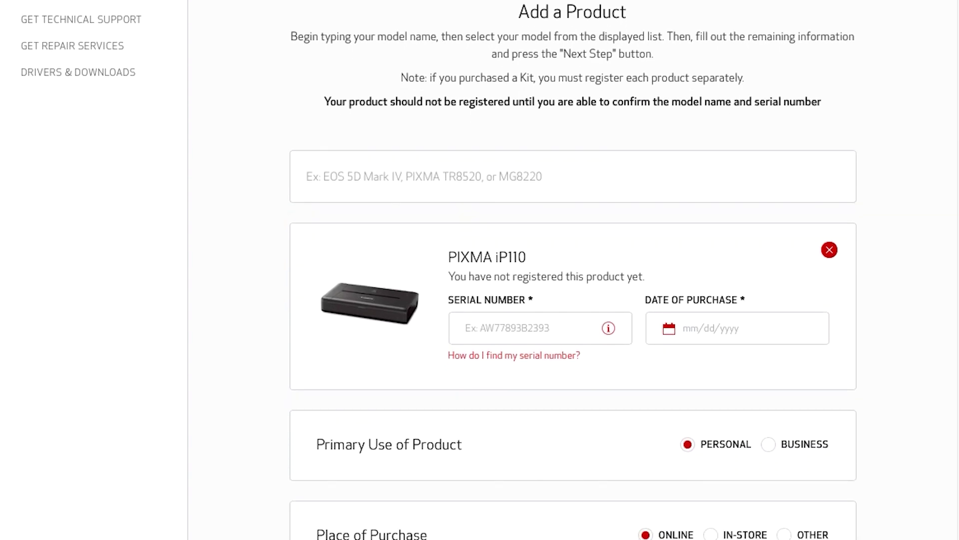
pyautogui.scroll(-4, 479, 270)
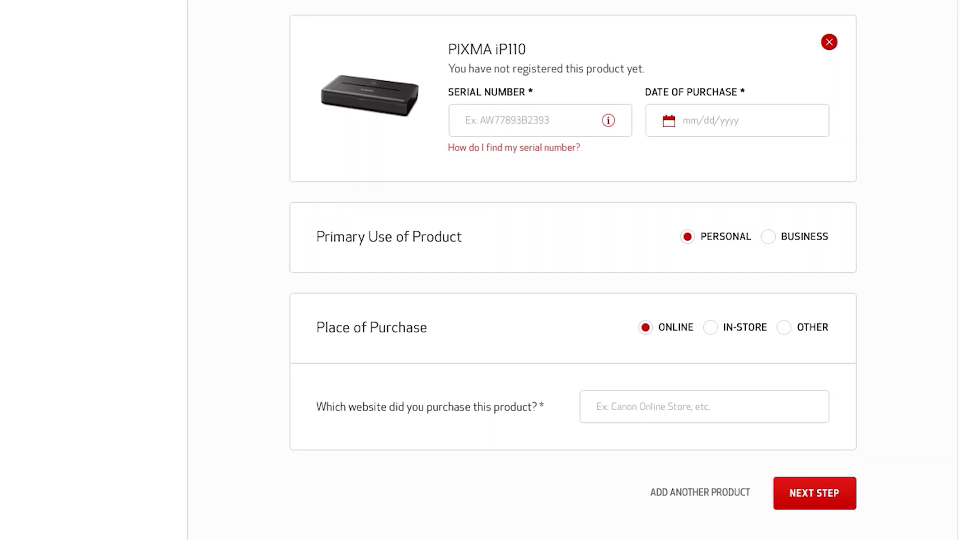
pyautogui.click(541, 120)
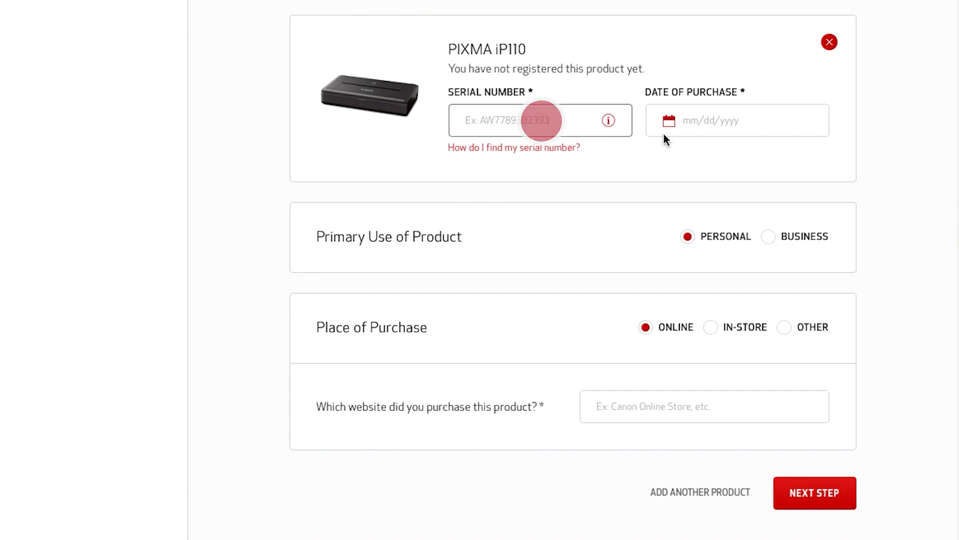
pyautogui.write('AE7T')
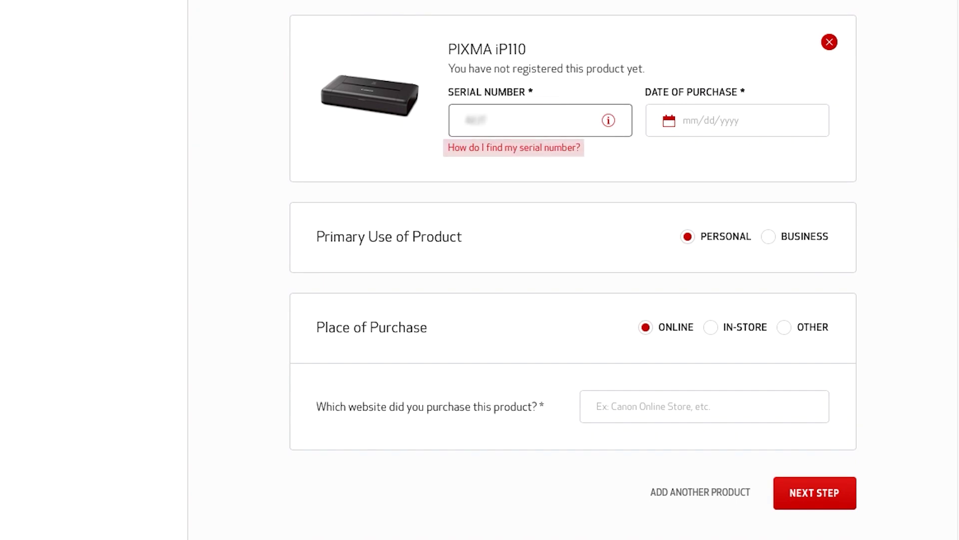
pyautogui.write('40E')
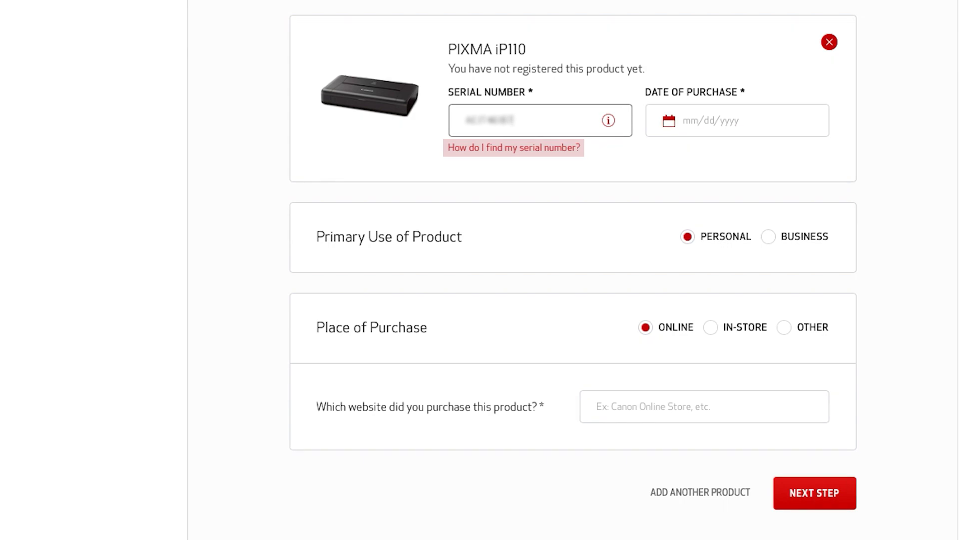
pyautogui.click(759, 121)
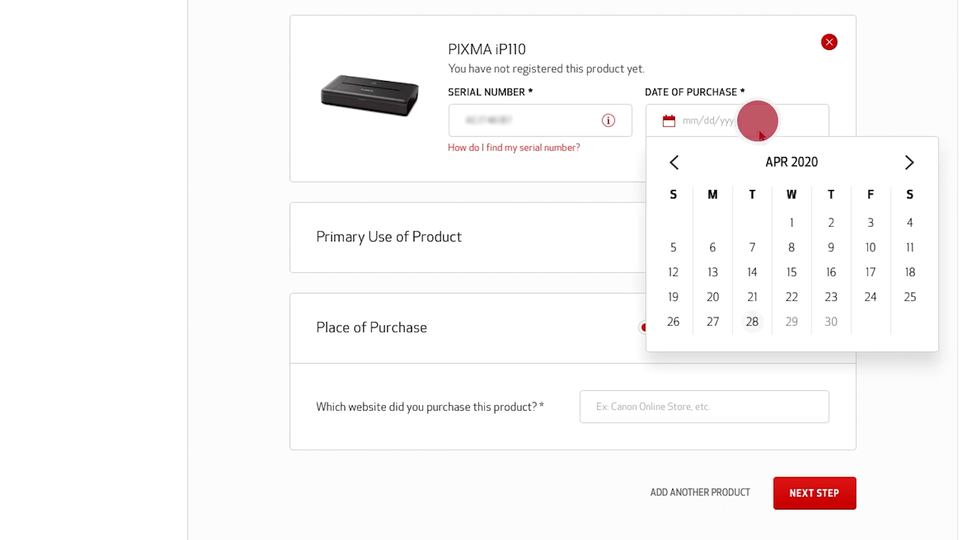
pyautogui.click(752, 246)
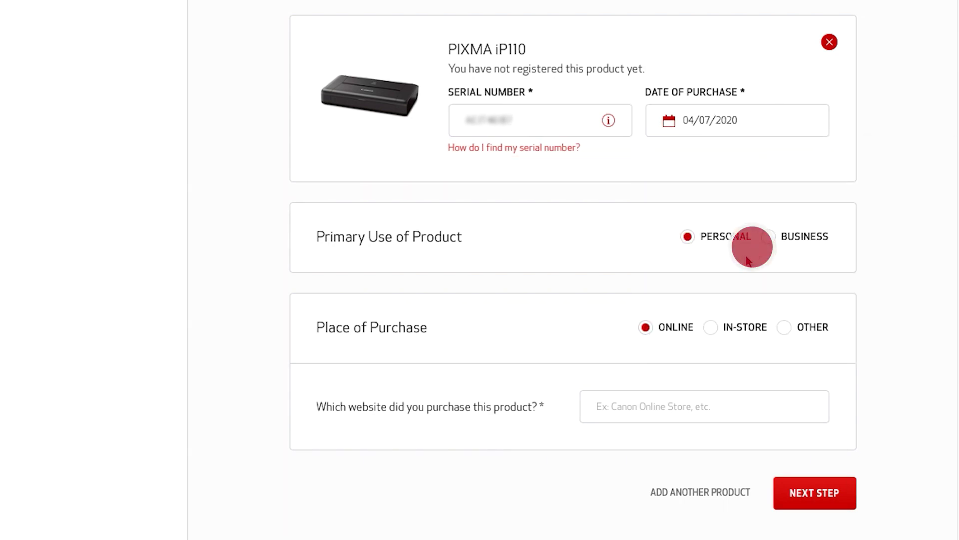
pyautogui.click(633, 403)
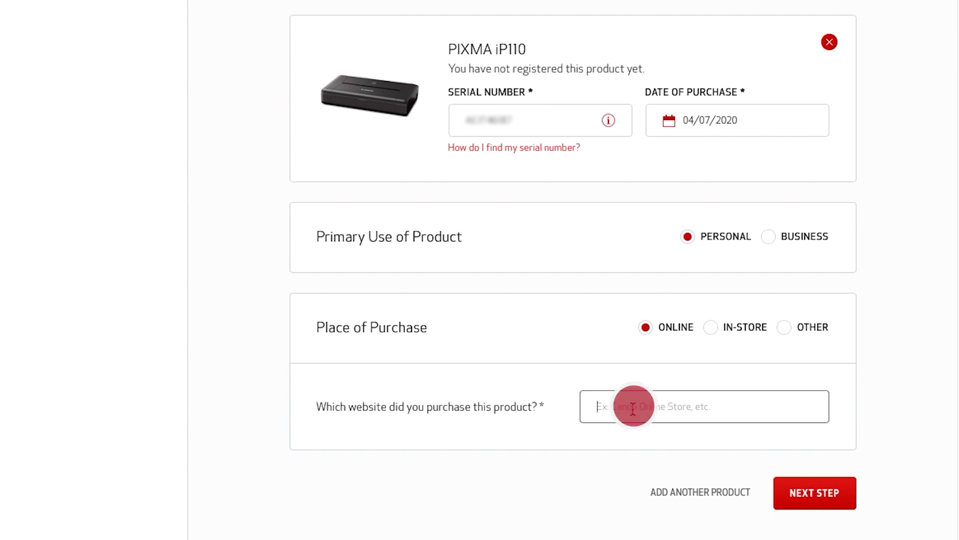
pyautogui.write('Canon Online St')
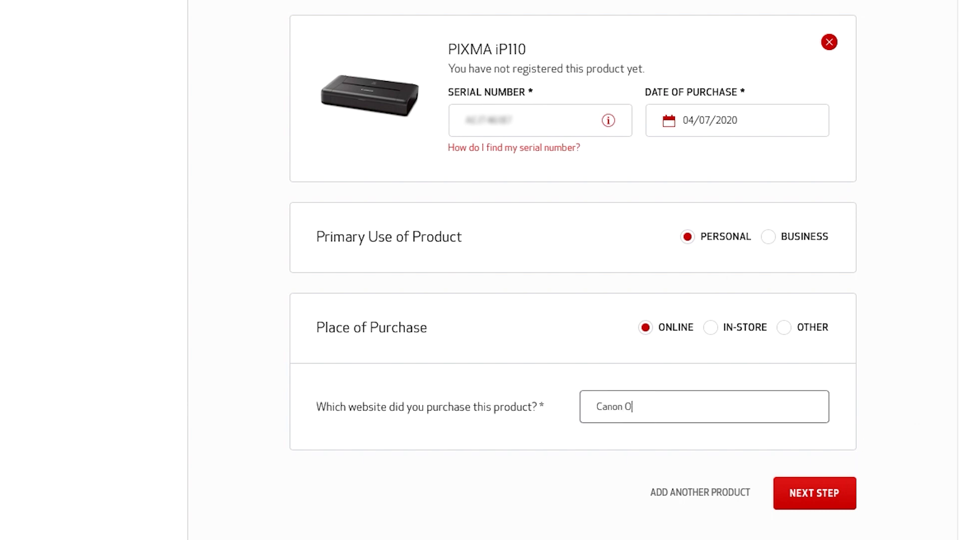
pyautogui.write('ore')
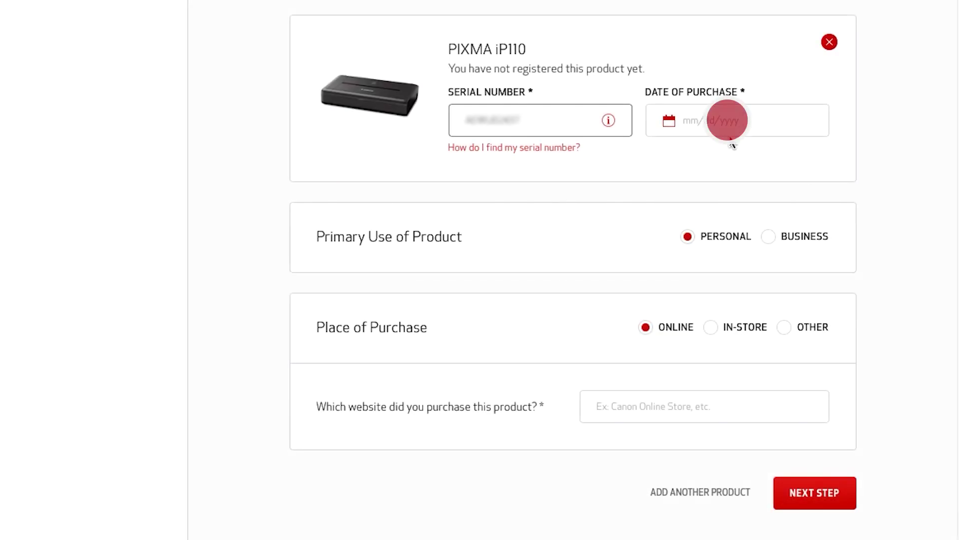
# Re-pick the purchase date, set the place of purchase to Other with 'G', and continue
pyautogui.click(728, 119)
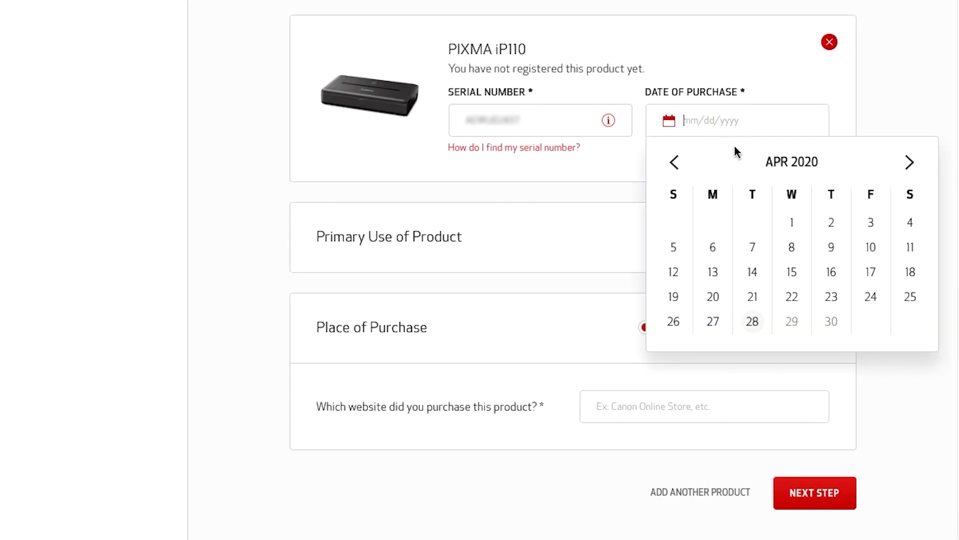
pyautogui.click(752, 271)
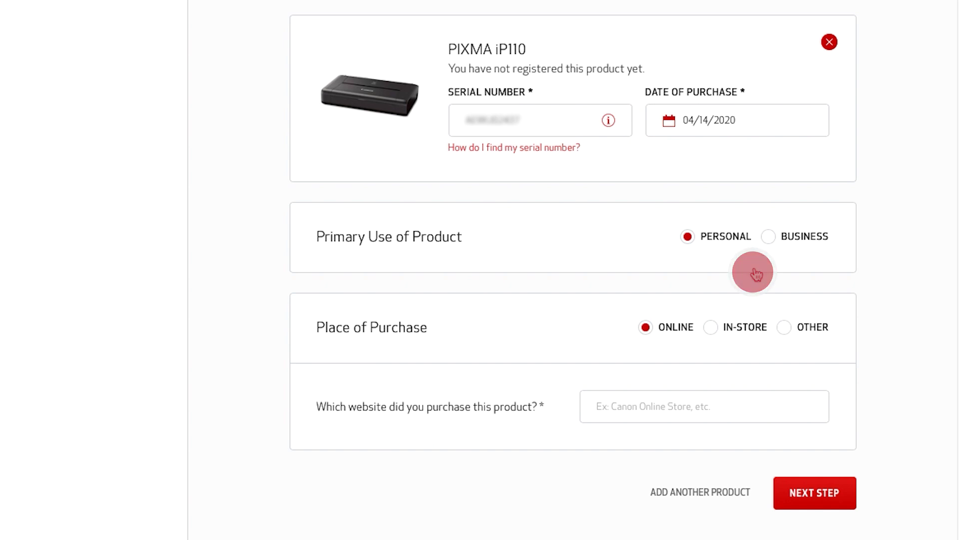
pyautogui.click(784, 327)
pyautogui.click(620, 405)
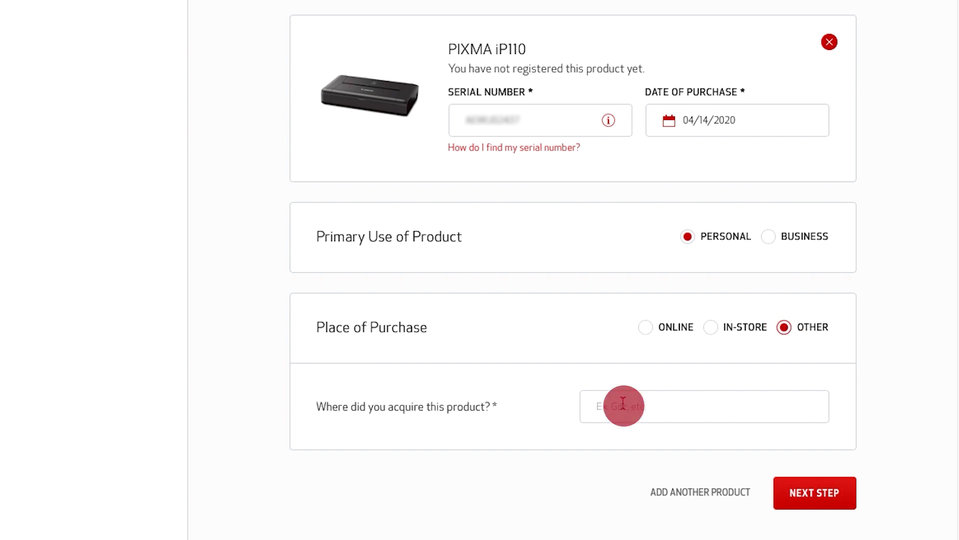
pyautogui.write('G')
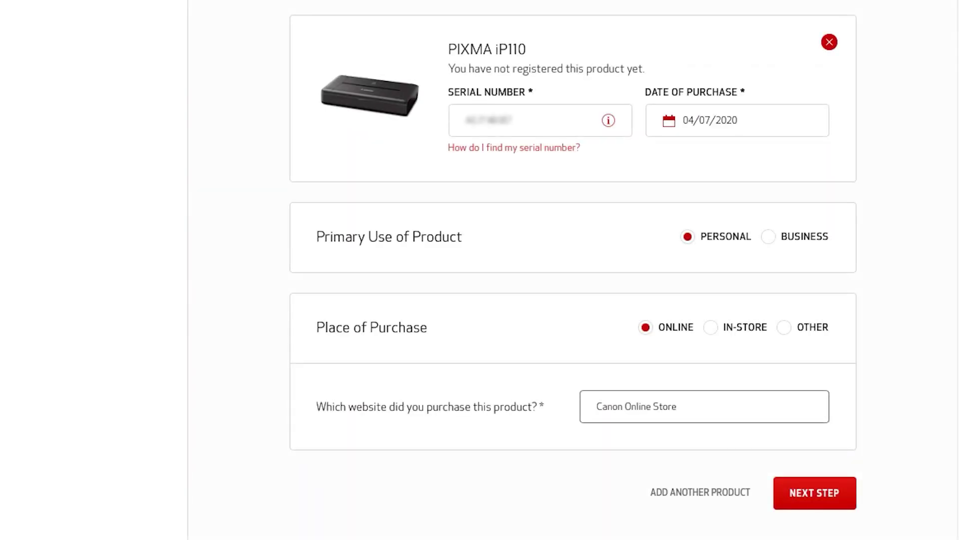
pyautogui.click(815, 493)
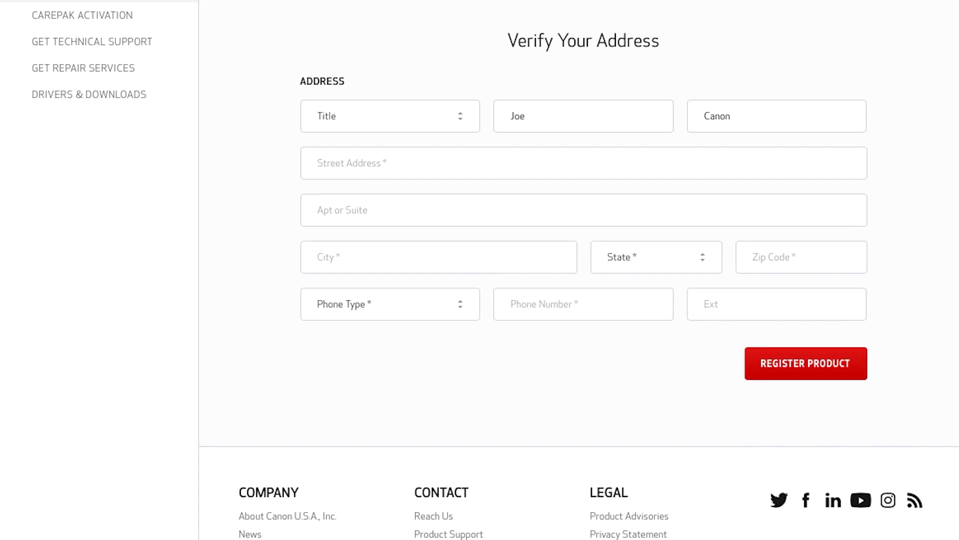
# Accept the suggested street address, add the owner's mobile phone number, and register the product
pyautogui.click(576, 163)
pyautogui.click(576, 163)
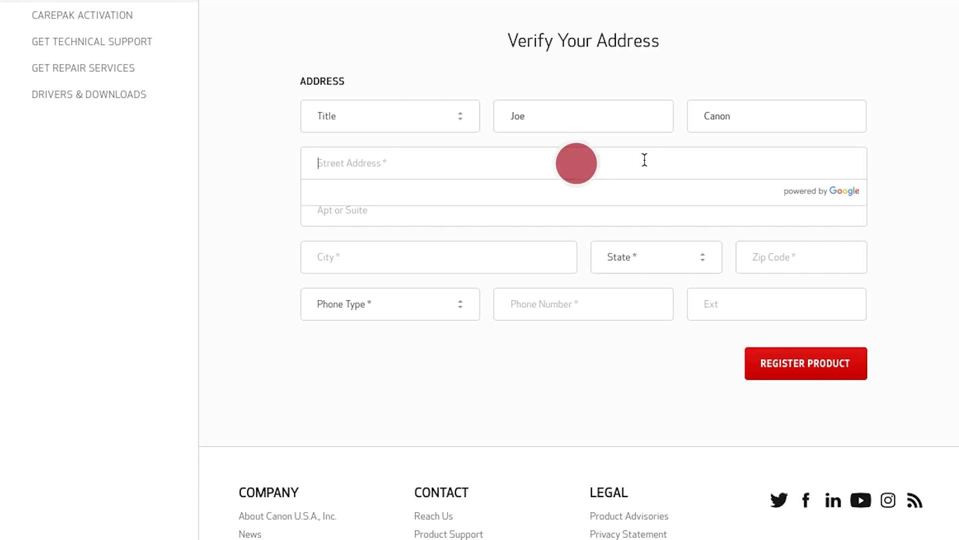
pyautogui.press('Return')
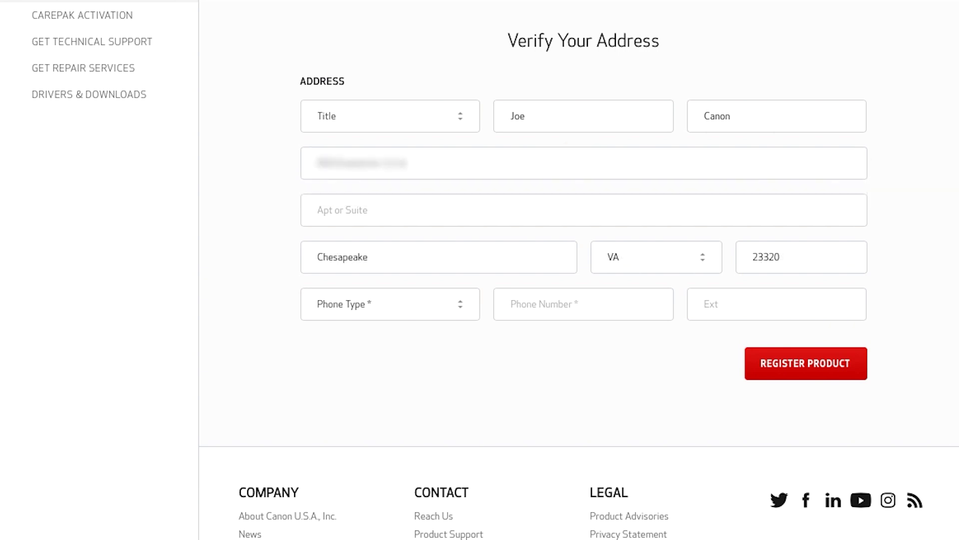
pyautogui.click(458, 303)
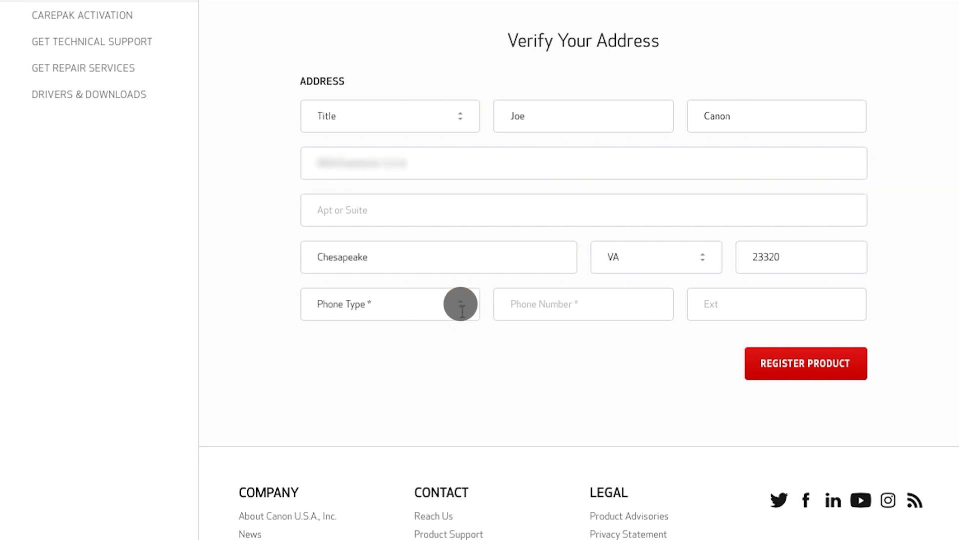
pyautogui.click(458, 303)
pyautogui.click(331, 369)
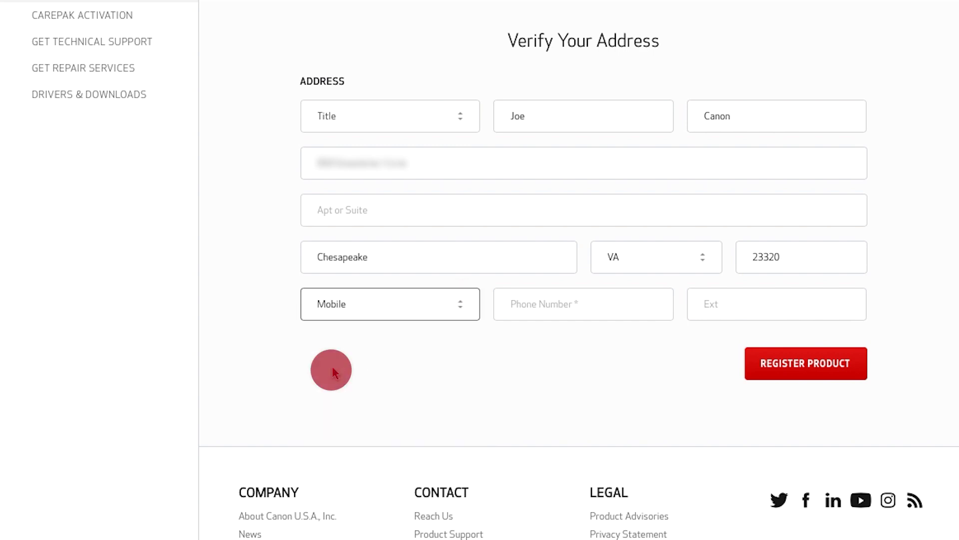
pyautogui.click(552, 305)
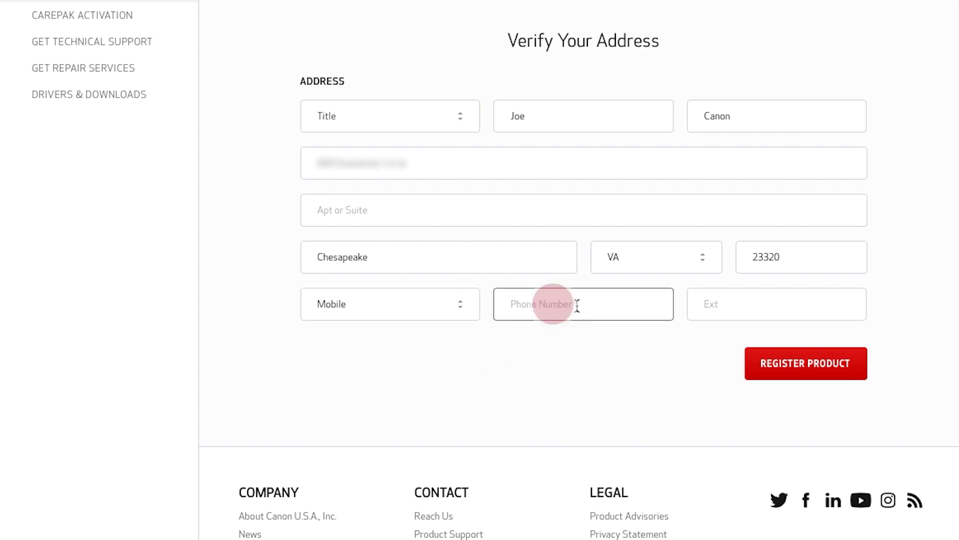
pyautogui.write('7575551234')
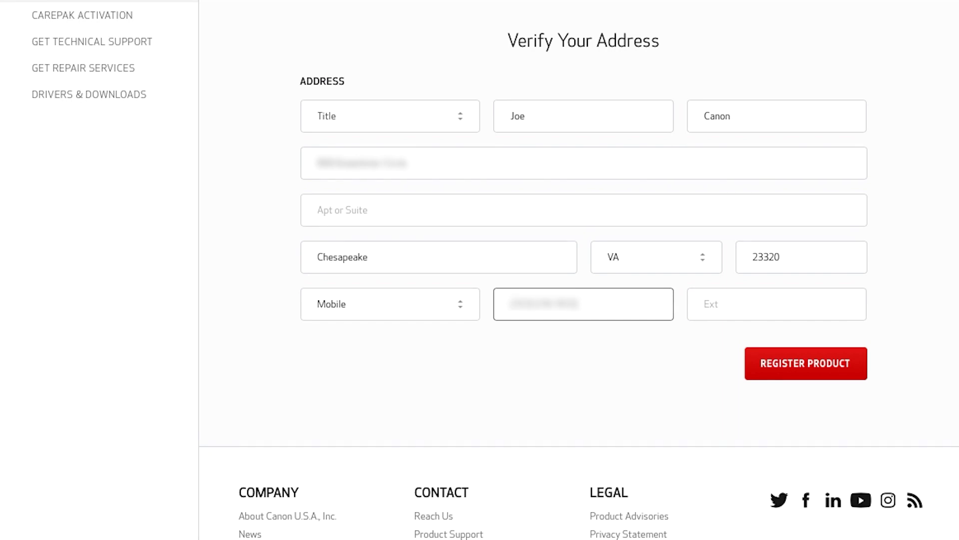
pyautogui.click(810, 364)
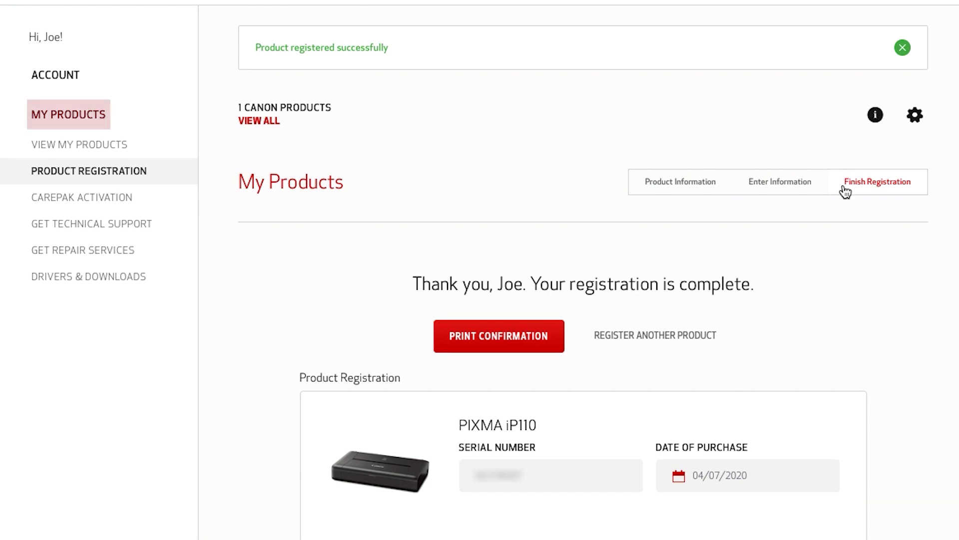
# Open technical support and view the PIXMA iP110's support details
pyautogui.click(119, 227)
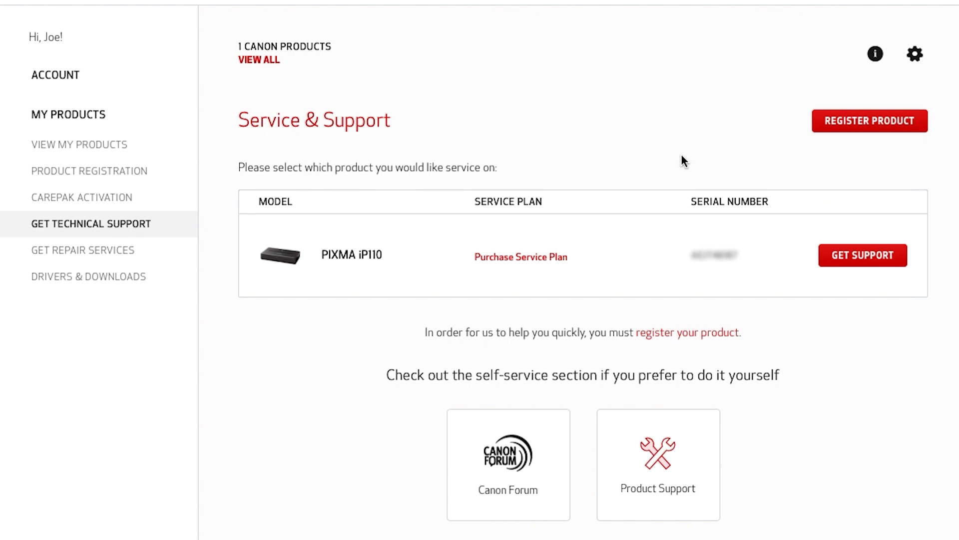
pyautogui.click(863, 255)
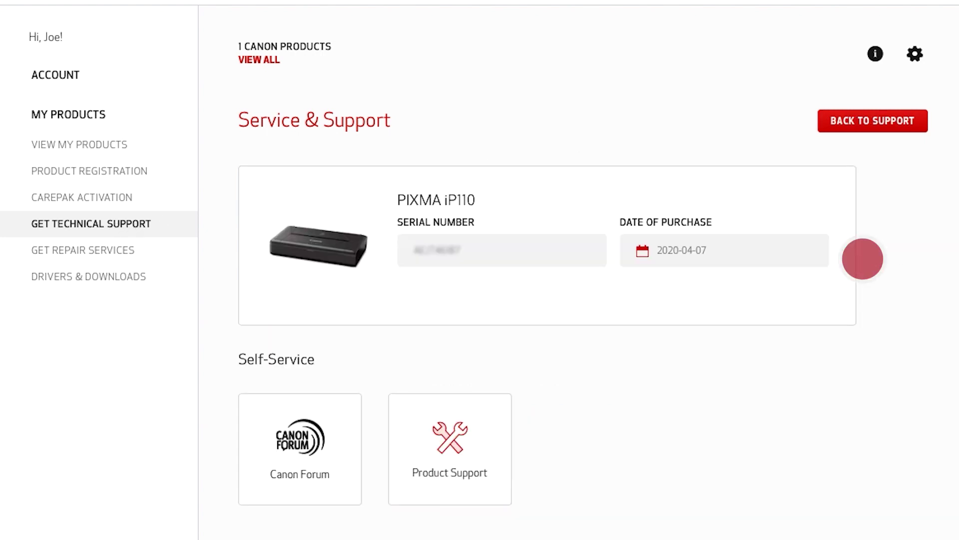